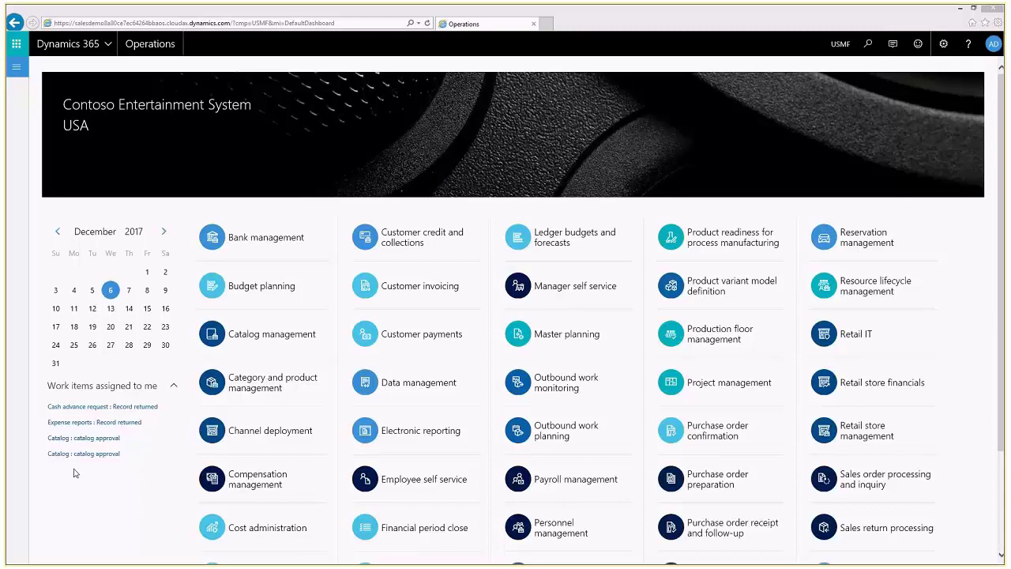
- Open the customer cross references for accounts receivable in the EDI module
left_click(16, 66)
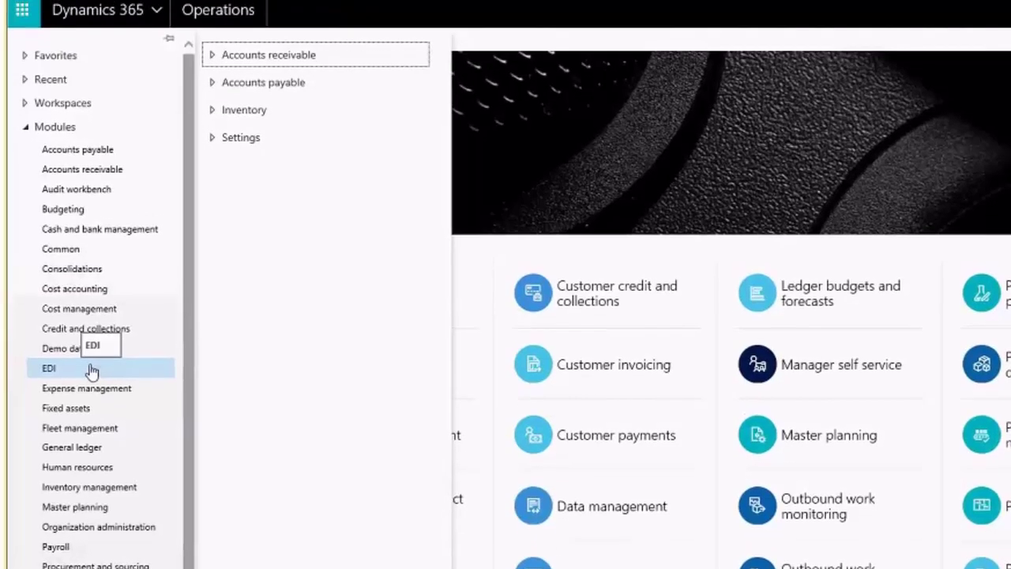
left_click(212, 67)
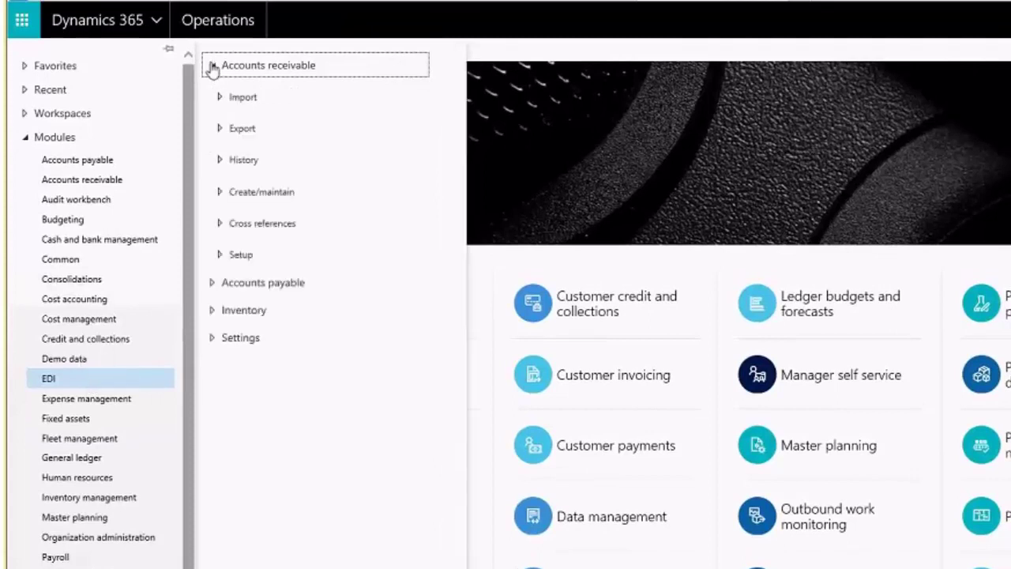
left_click(221, 226)
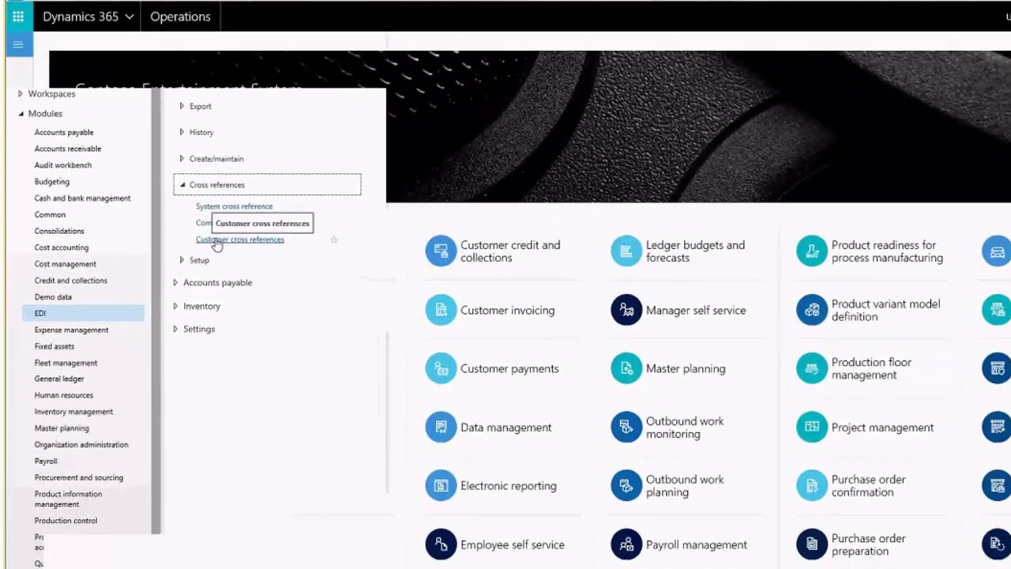
left_click(218, 240)
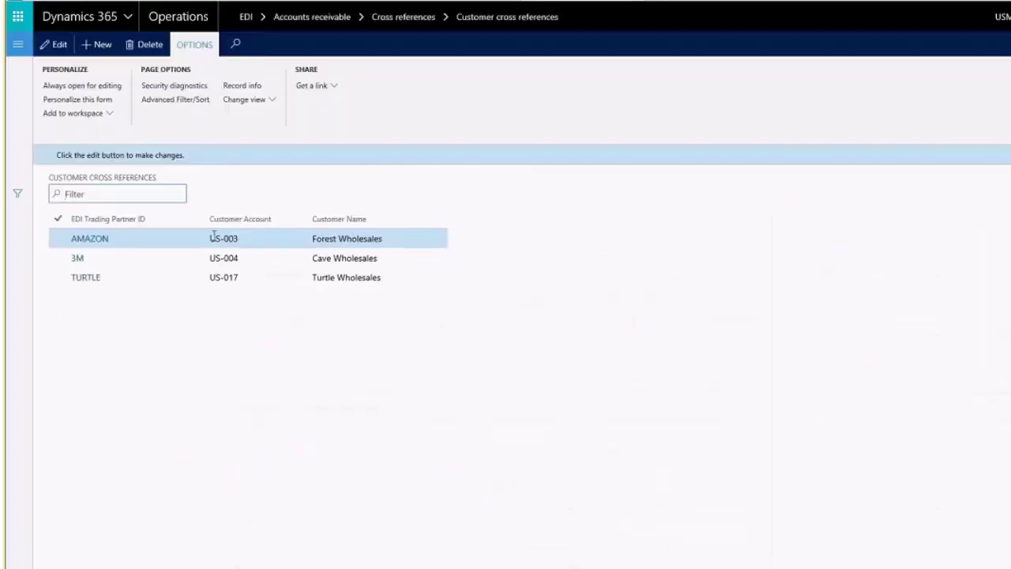
- Open the AMAZON customer's inbound Stand Alone Order (SA) order type options for editing
left_click(101, 236)
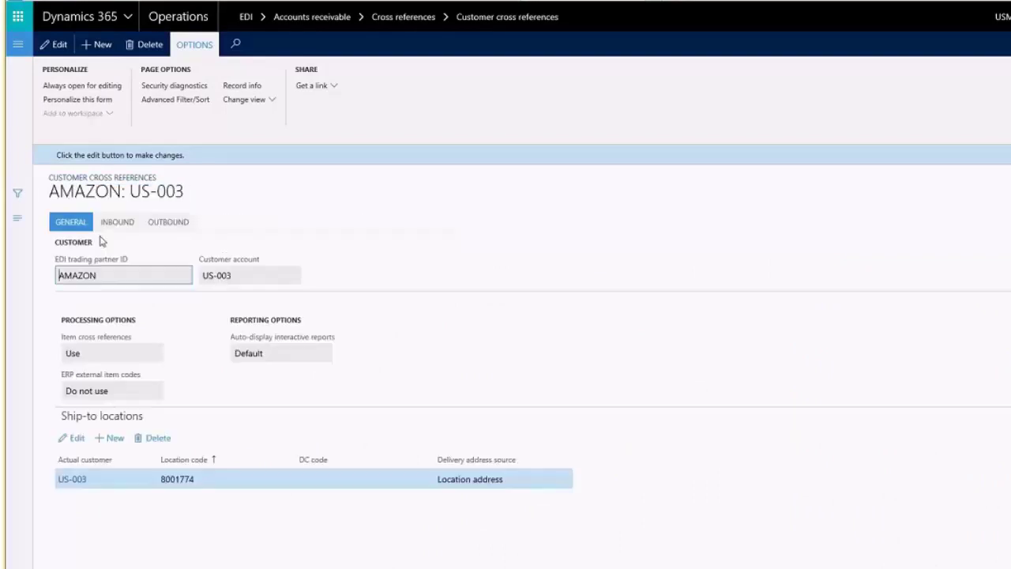
left_click(117, 227)
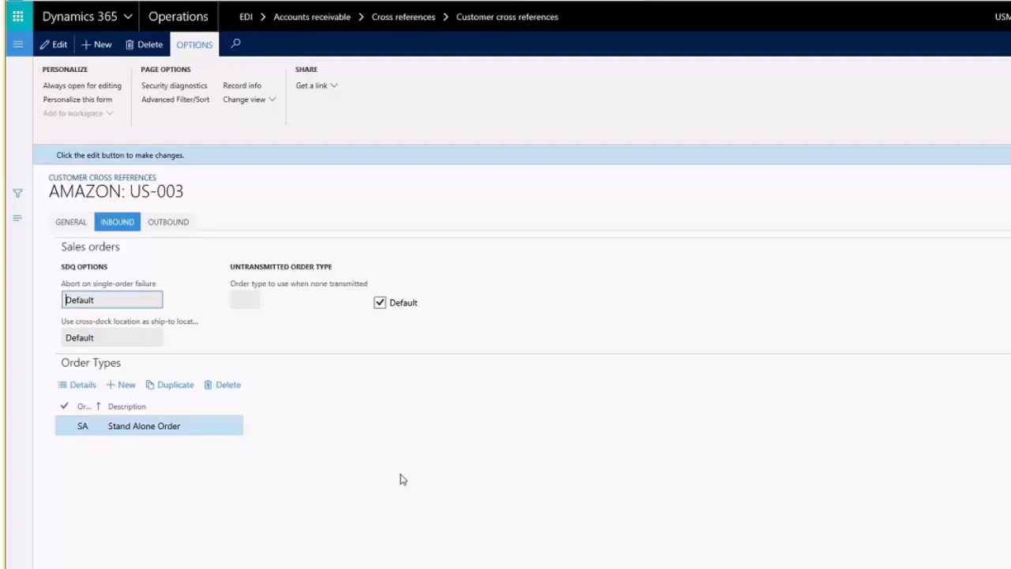
left_click(84, 384)
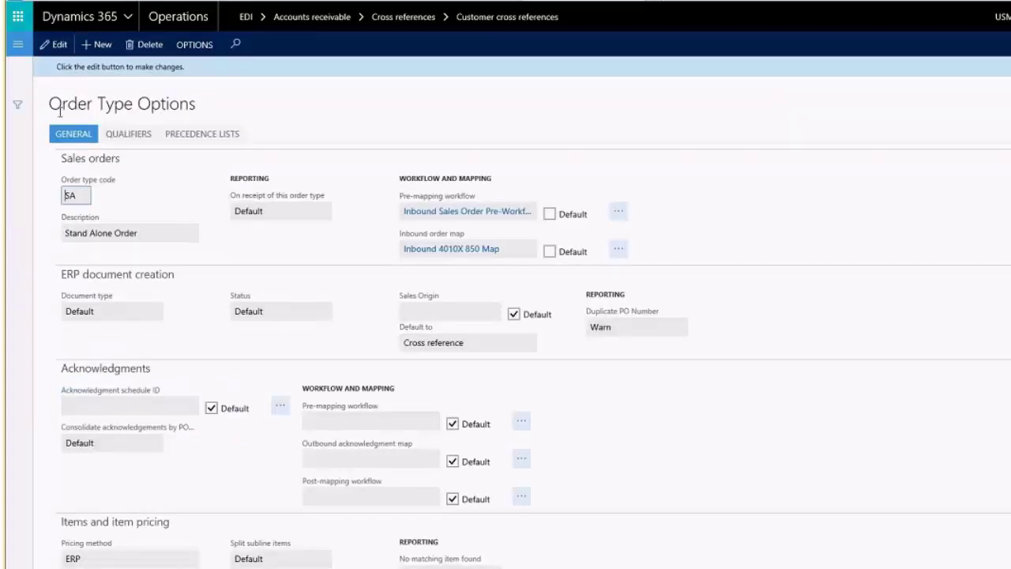
left_click(58, 47)
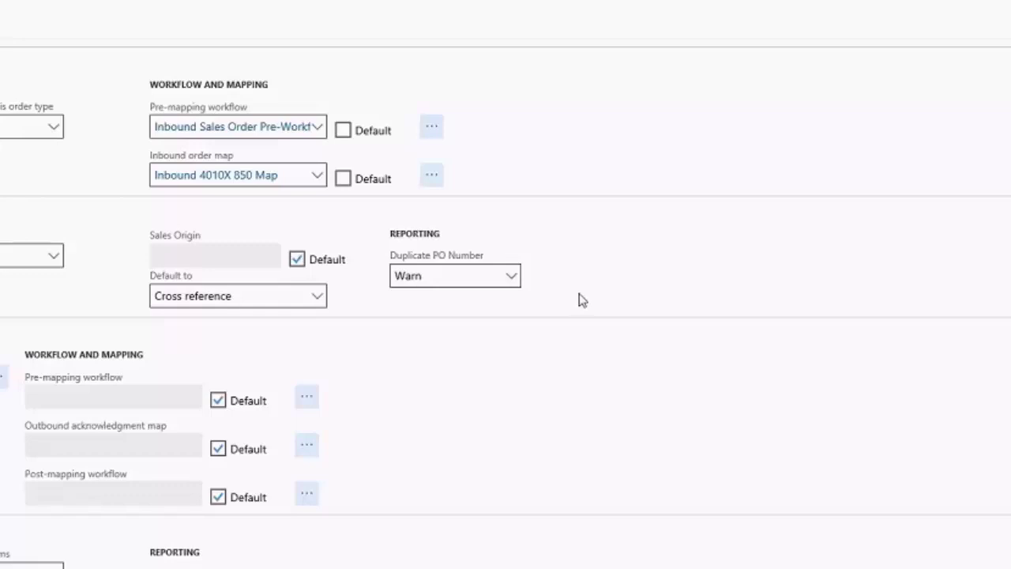
- Examine the available choices for duplicate PO number reporting and for the item pricing method
left_click(511, 276)
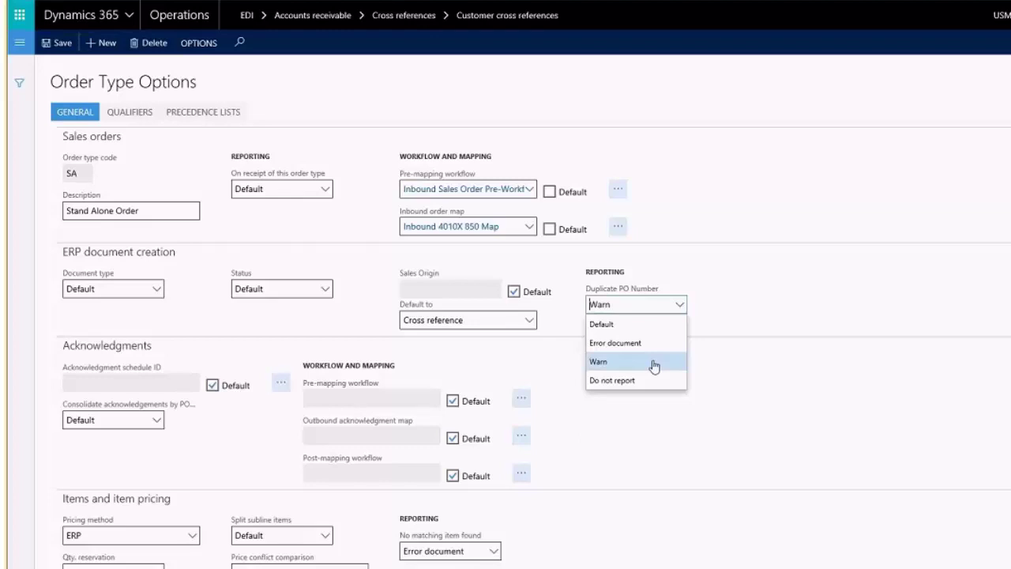
left_click(801, 360)
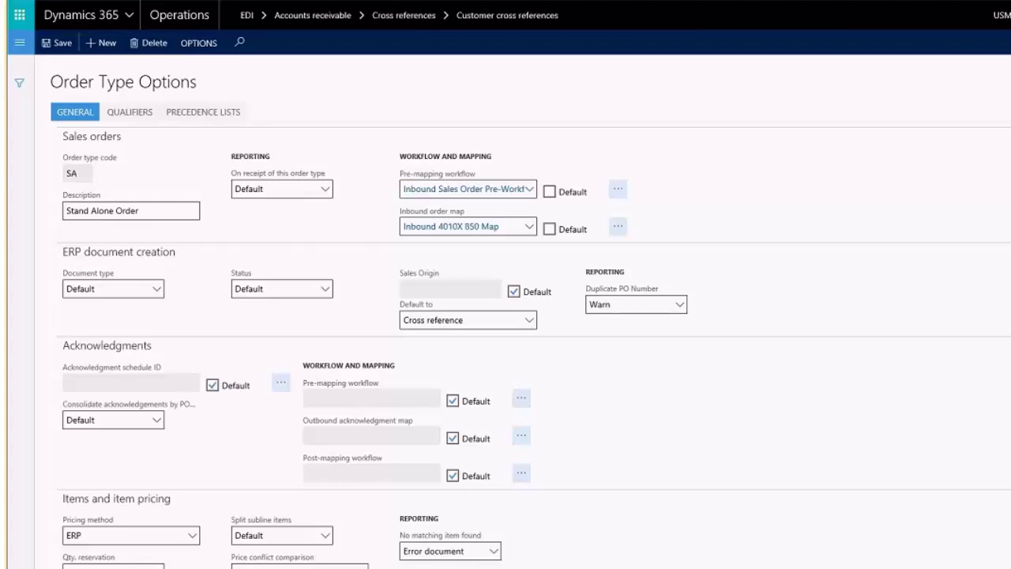
scroll(534, 347, "down", 3)
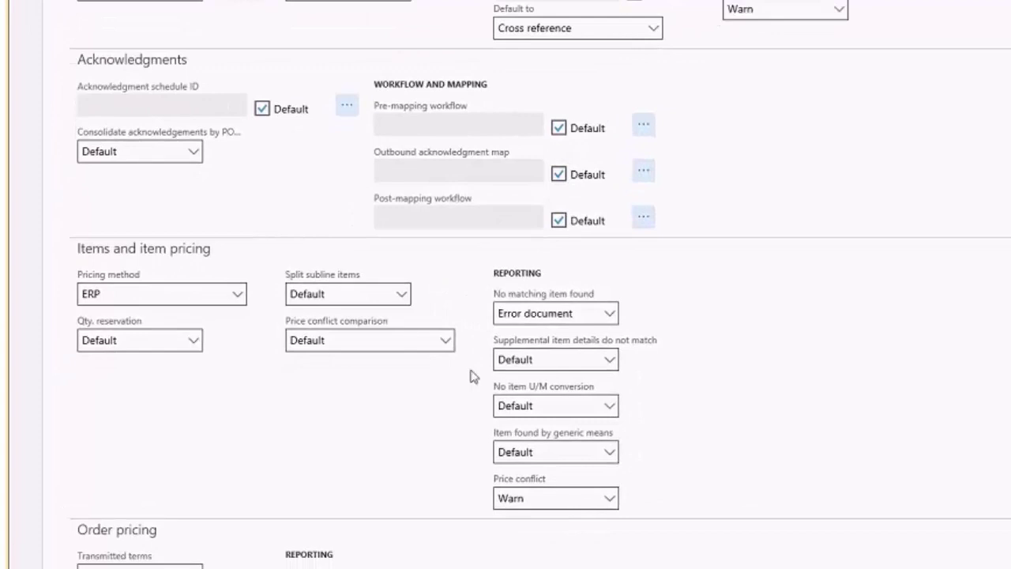
left_click(239, 297)
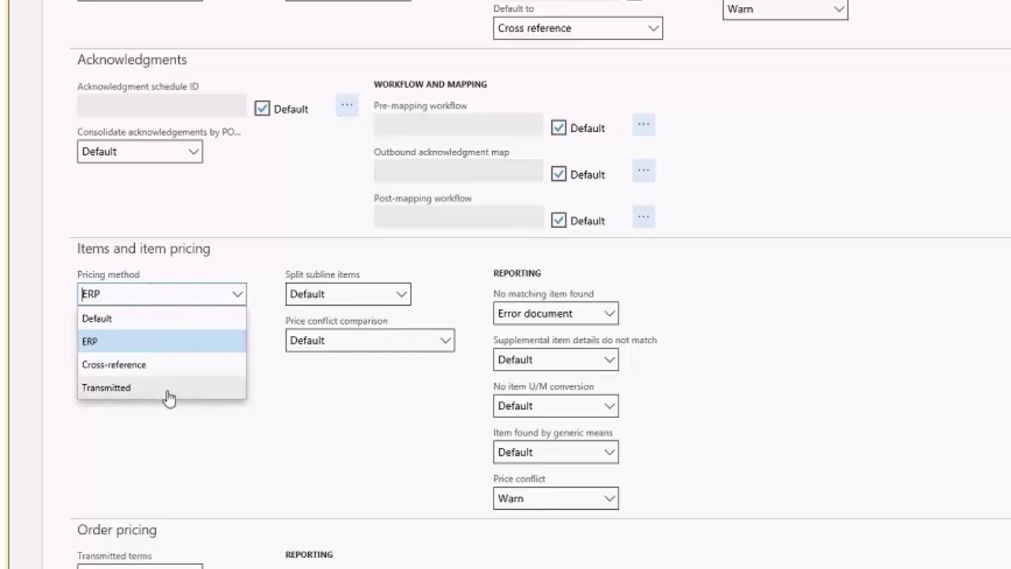
left_click(349, 412)
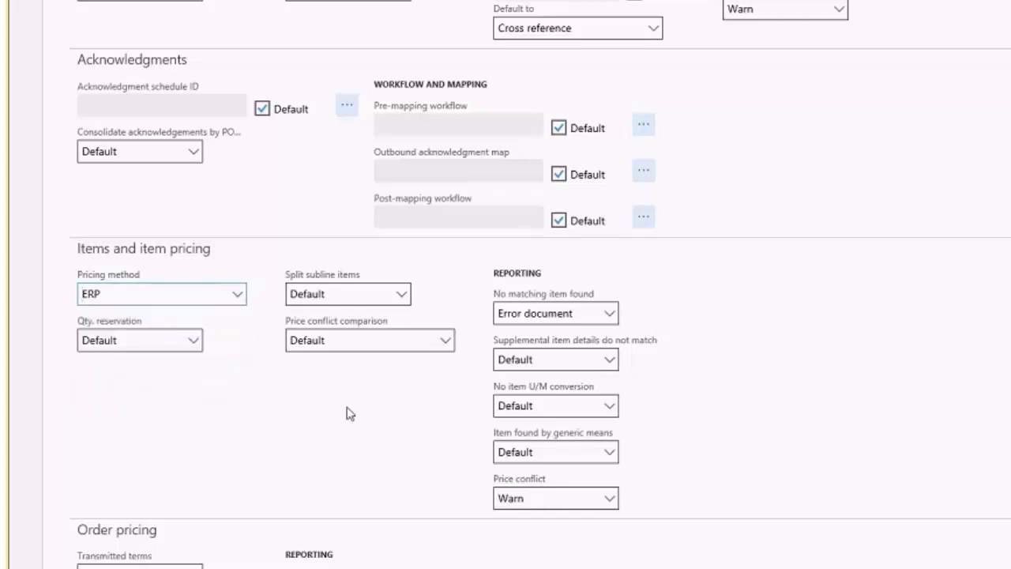
- Examine the available choices for price conflict reporting and for quantity reservation
left_click(610, 500)
left_click(613, 502)
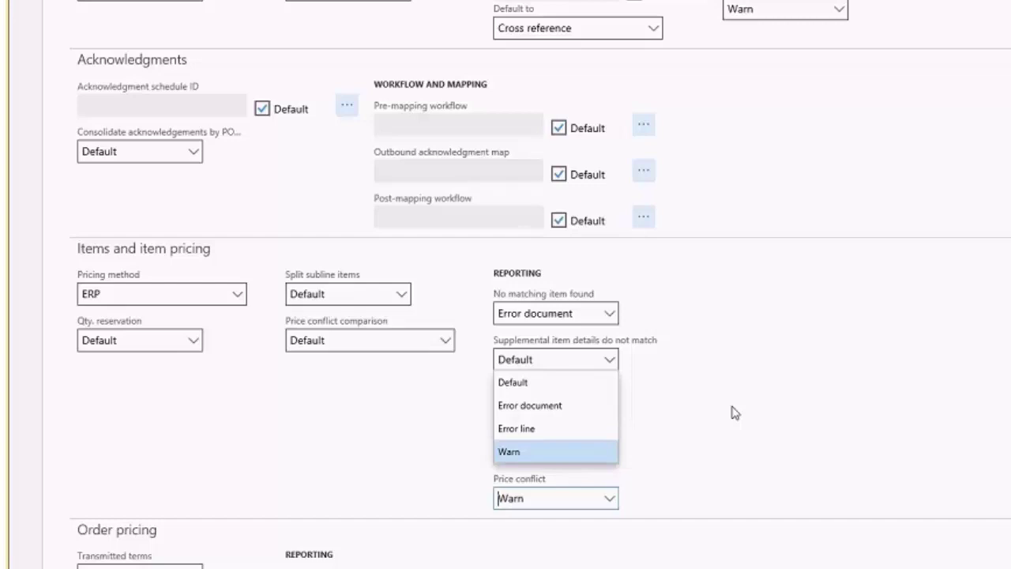
left_click(745, 410)
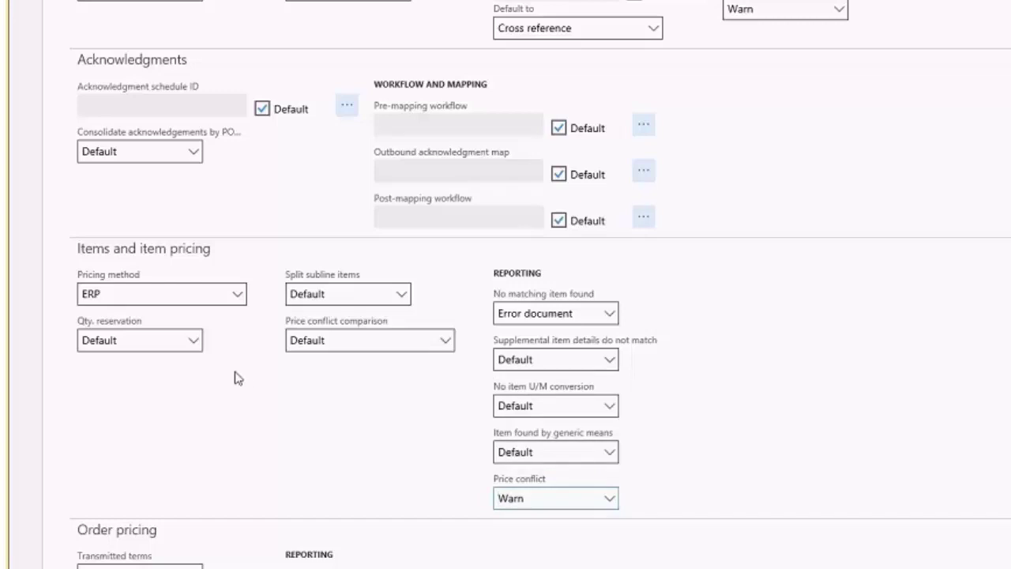
left_click(196, 350)
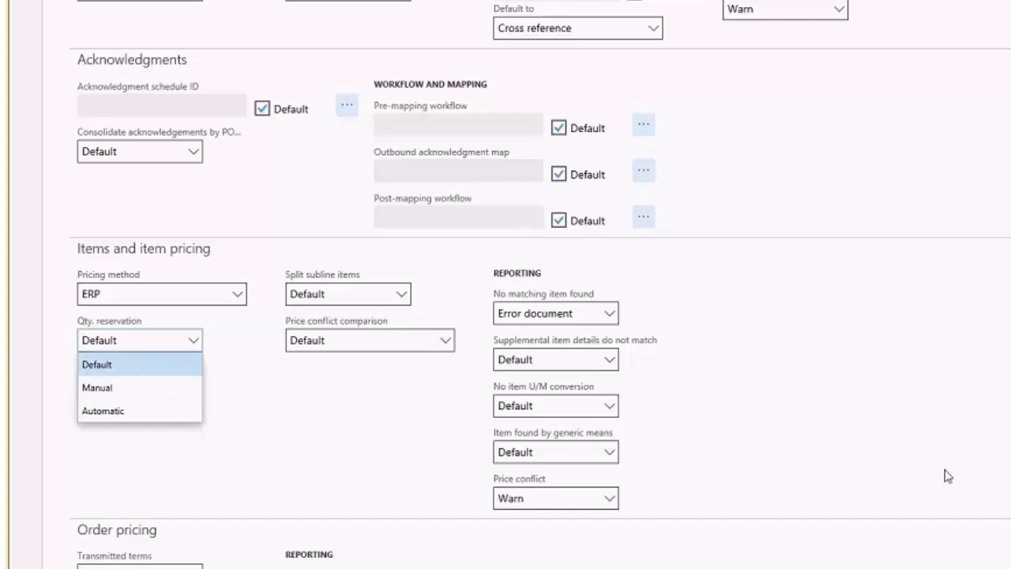
left_click(970, 469)
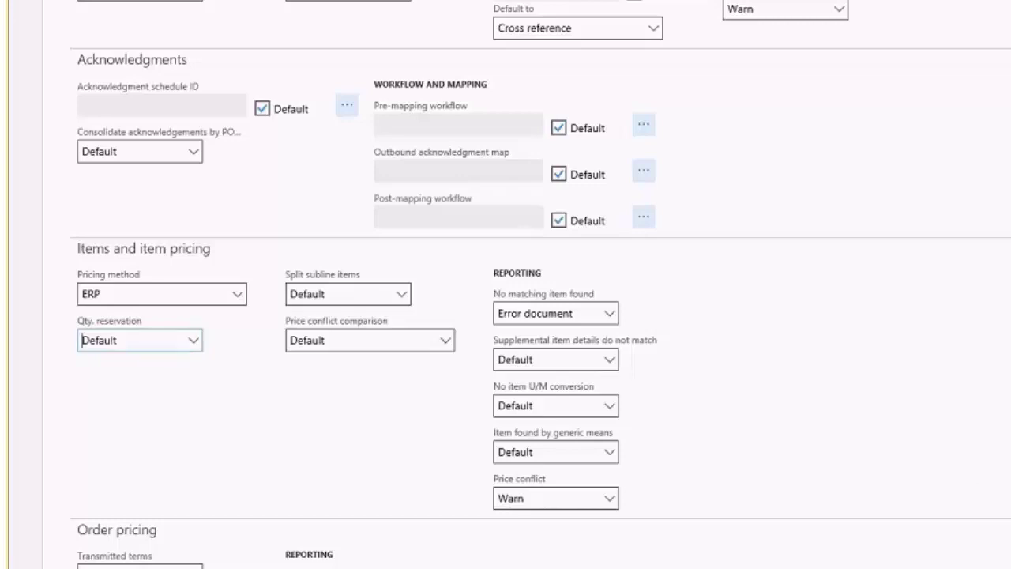
- Examine the reporting choices for an order quantity that is not a multiple of the carton quantity
scroll(506, 284, "down", 6)
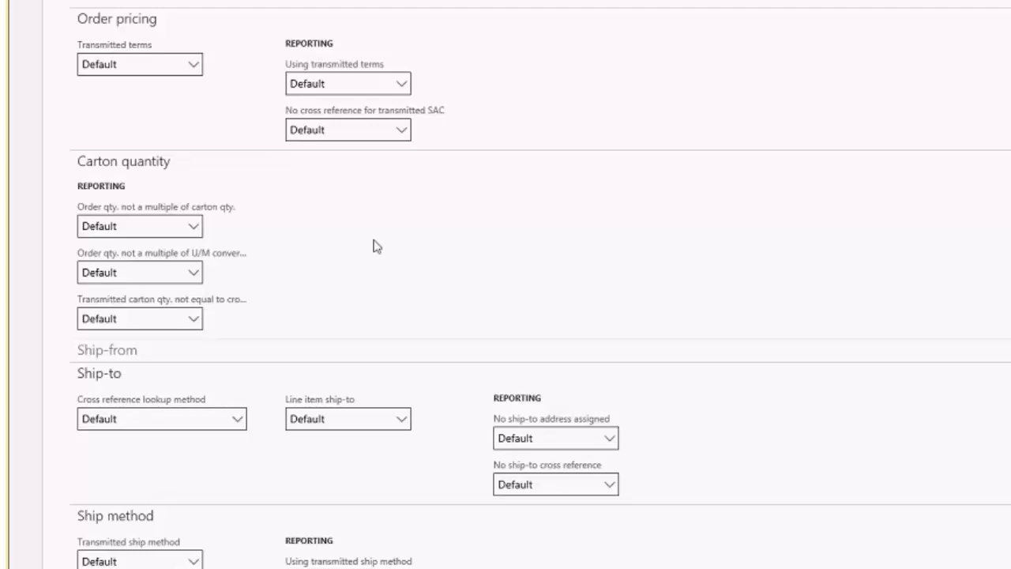
left_click(197, 230)
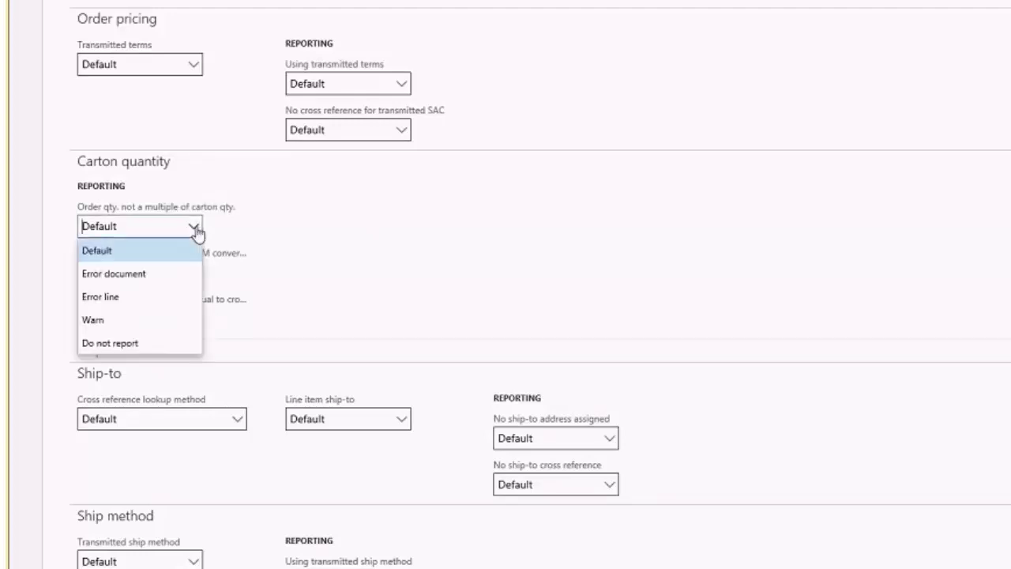
left_click(244, 229)
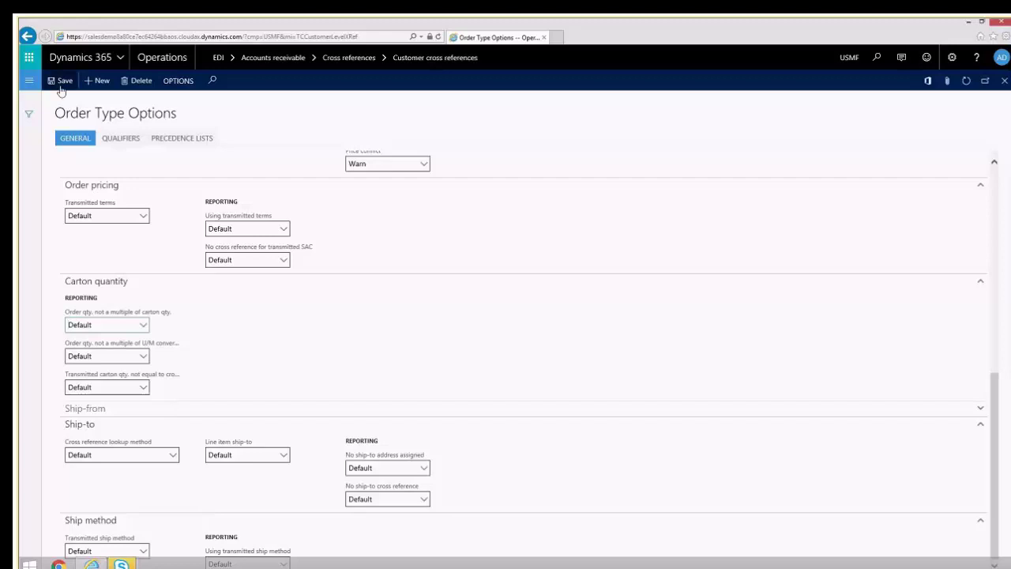
- Open the inbound sales order mailbox among the EDI accounts receivable imports
left_click(30, 82)
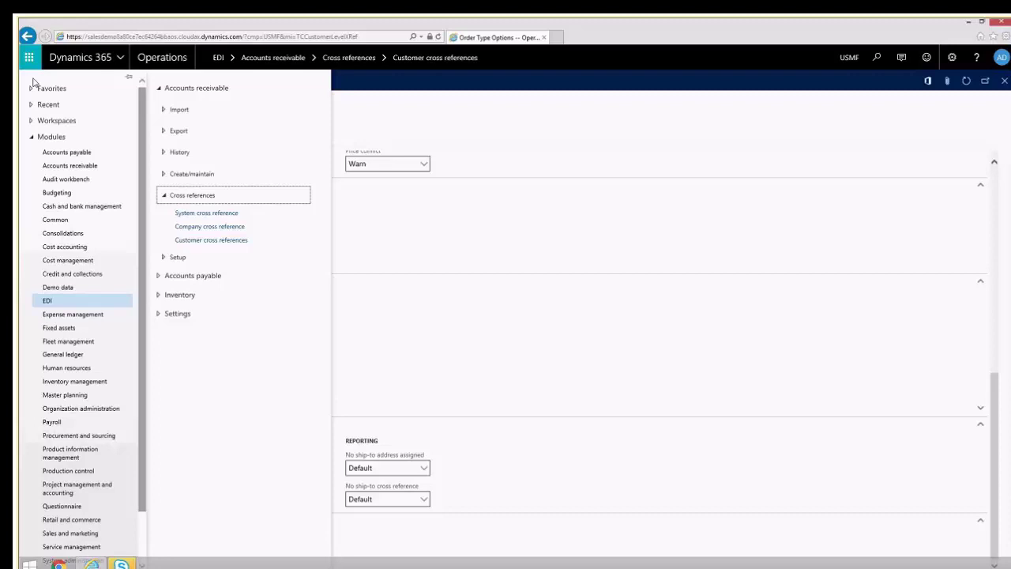
left_click(163, 109)
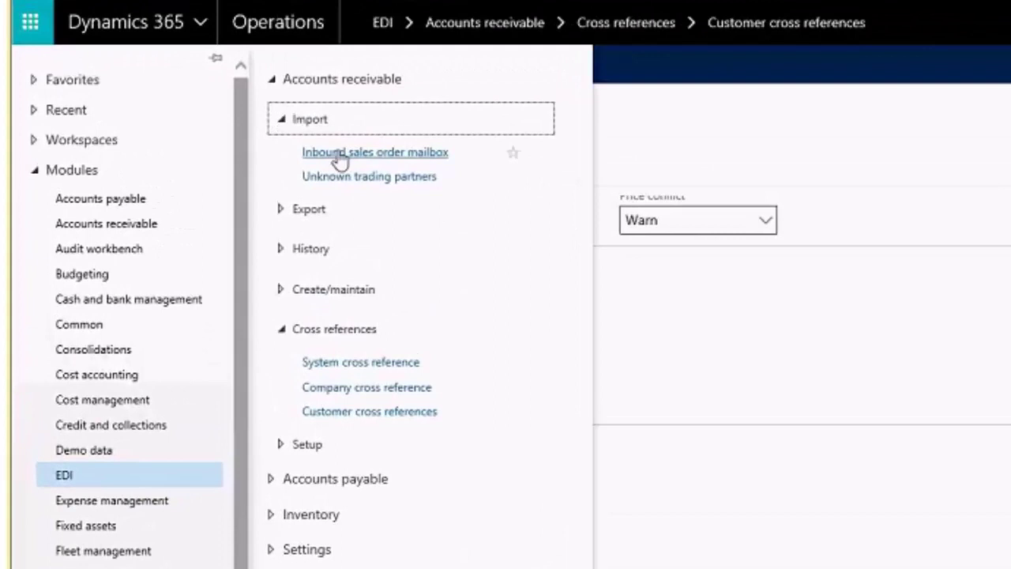
left_click(340, 156)
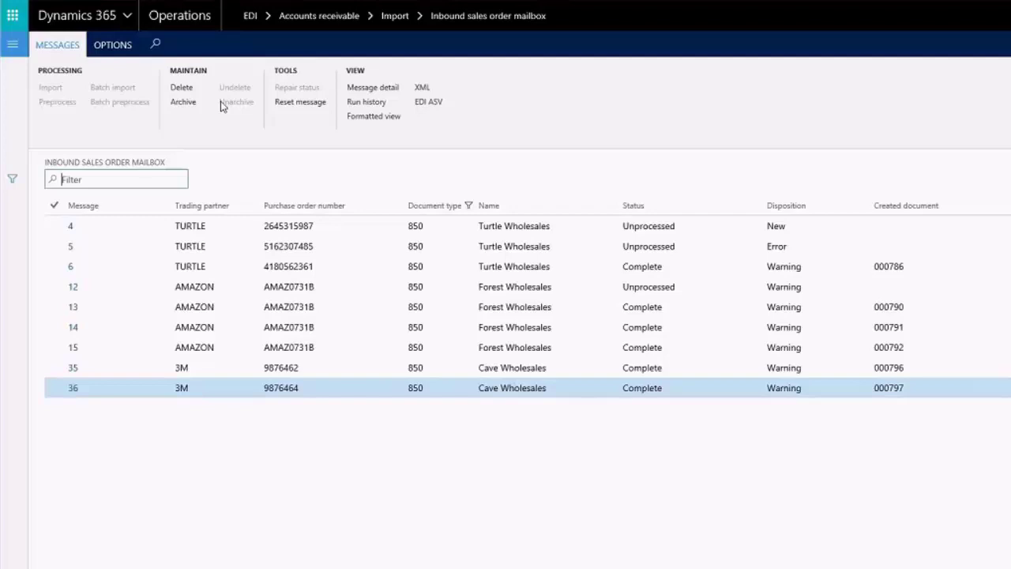
- View the EDI ASV data of TURTLE message 4, close it and select TURTLE message 6
left_click(251, 225)
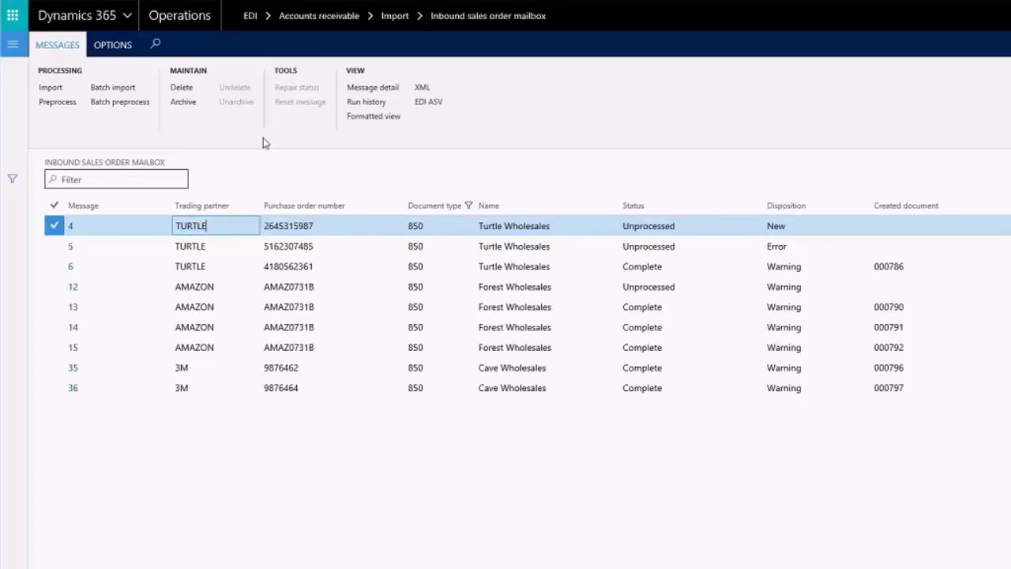
left_click(420, 107)
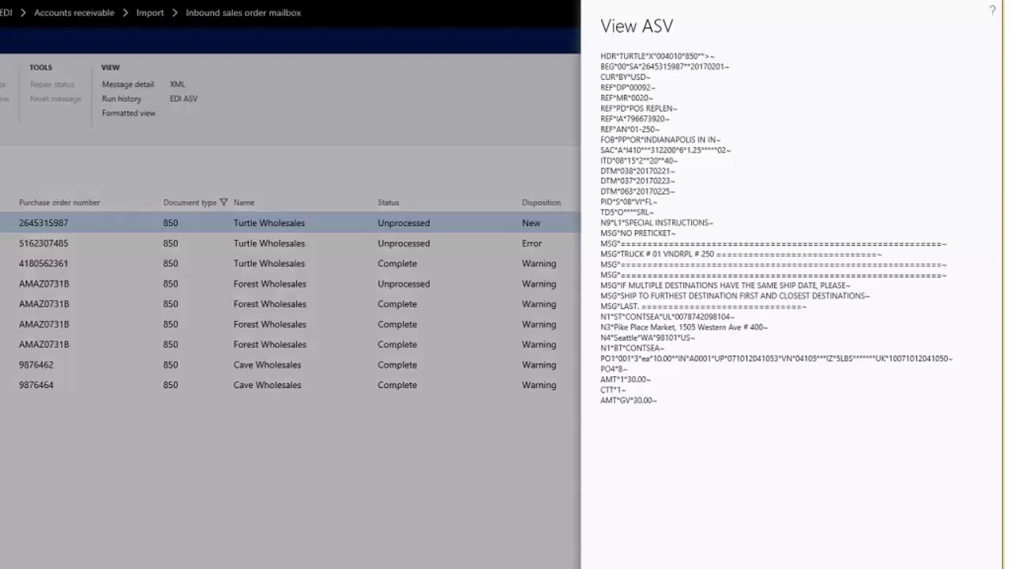
key("Escape")
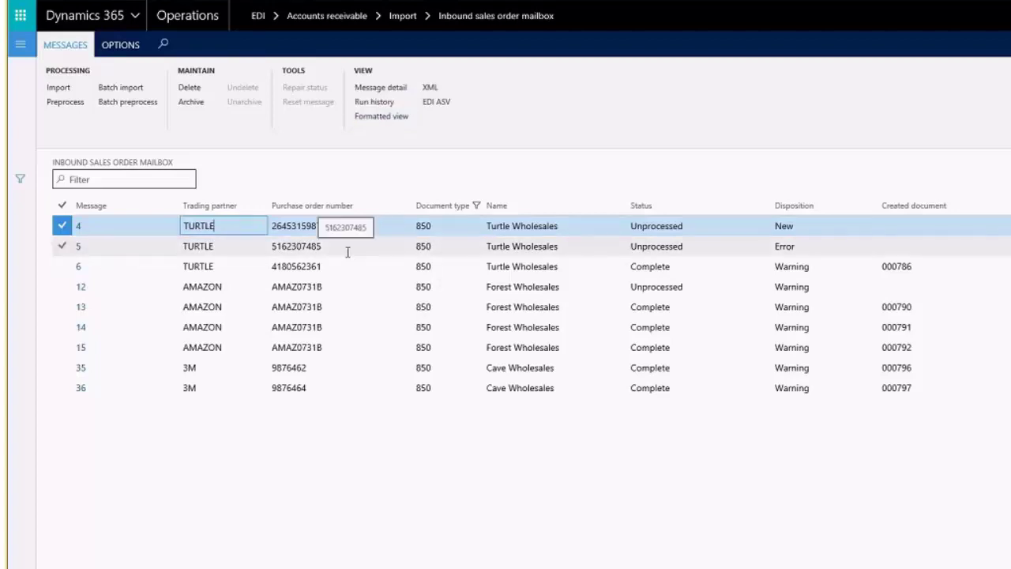
left_click(394, 271)
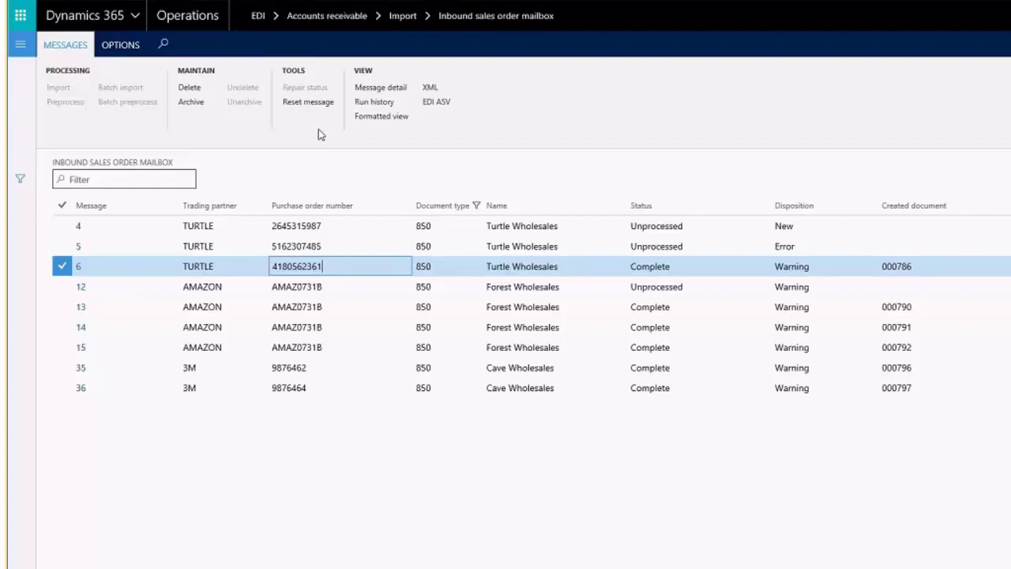
- Open the outbound invoice mailbox among the EDI accounts receivable exports and select the TURTLE invoice
left_click(21, 45)
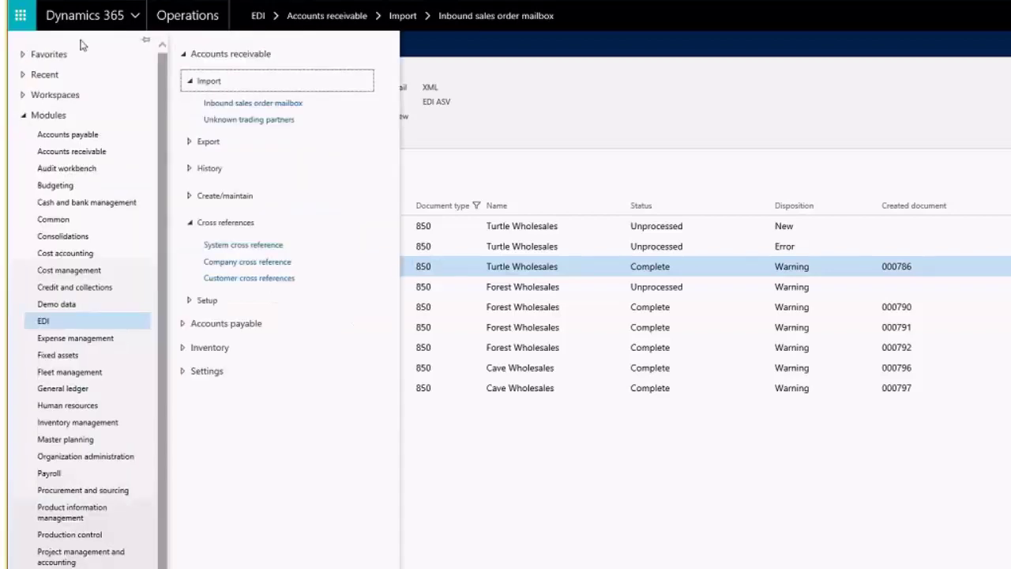
left_click(188, 143)
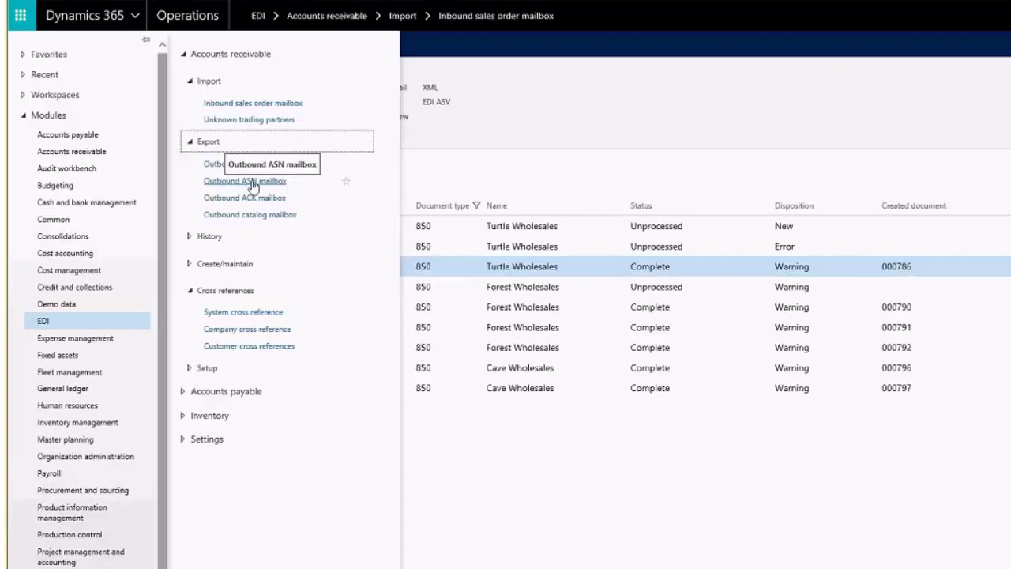
left_click(214, 167)
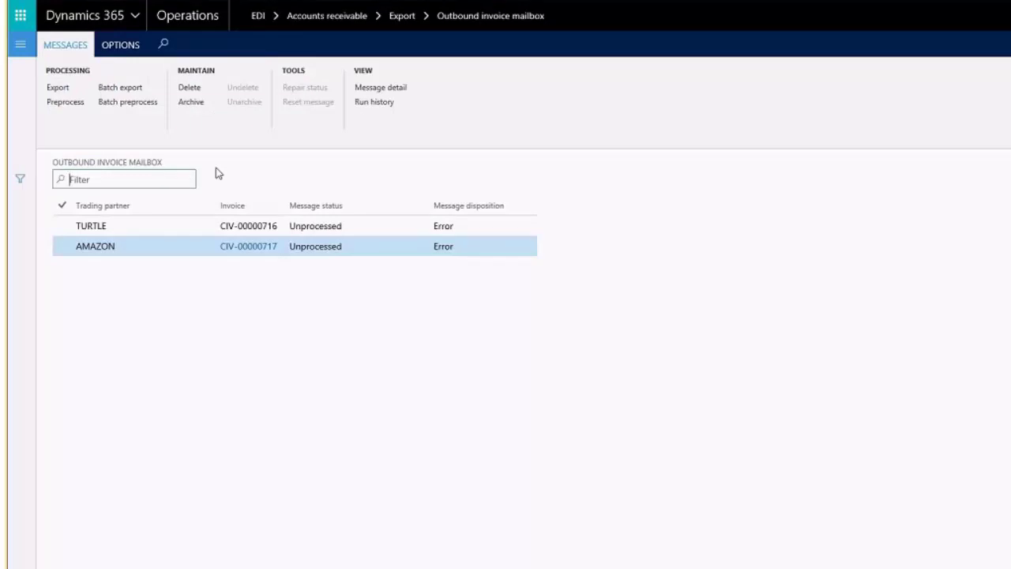
left_click(207, 229)
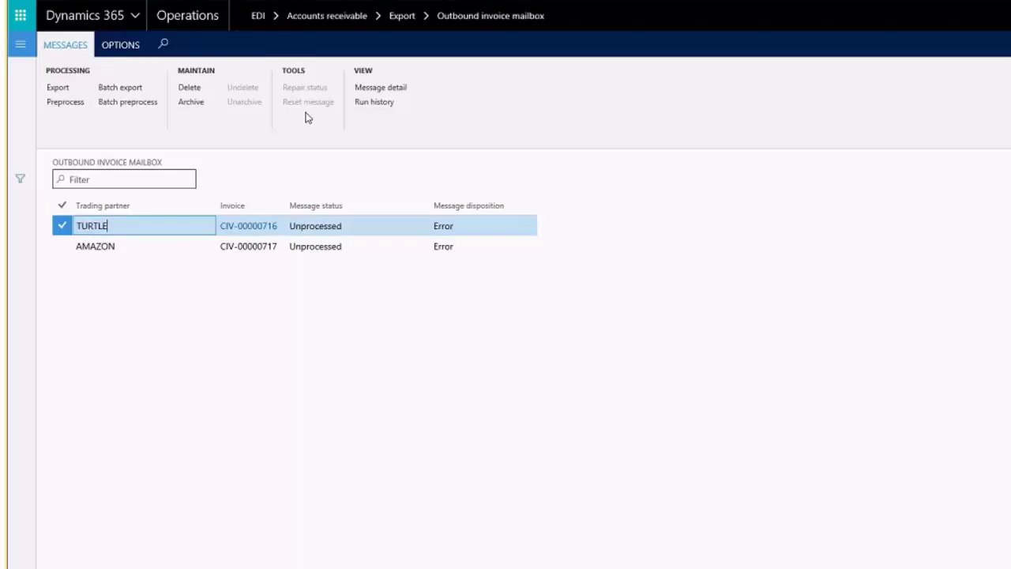
- Collapse the accounts receivable group in the EDI module's navigation
left_click(16, 48)
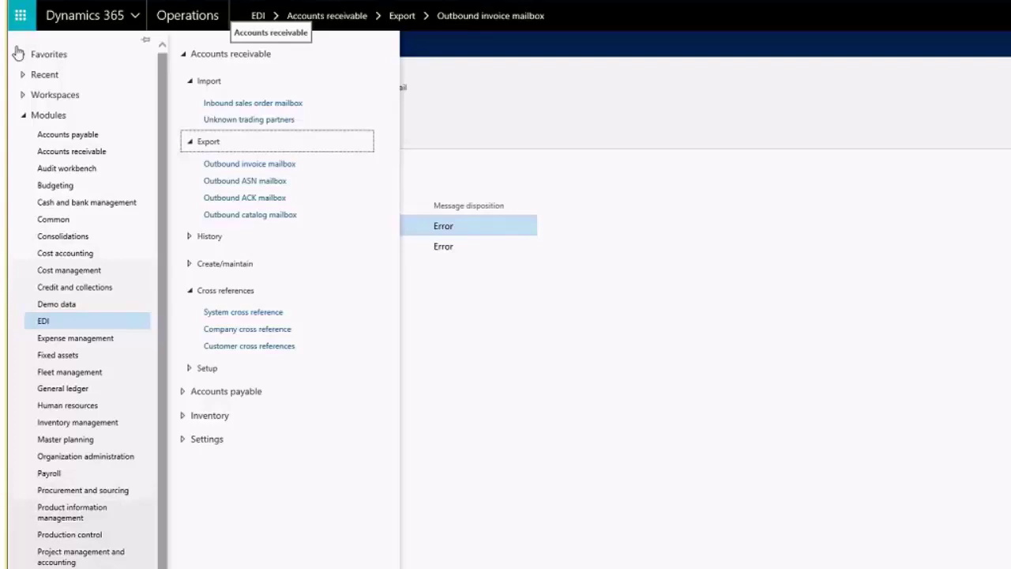
left_click(185, 63)
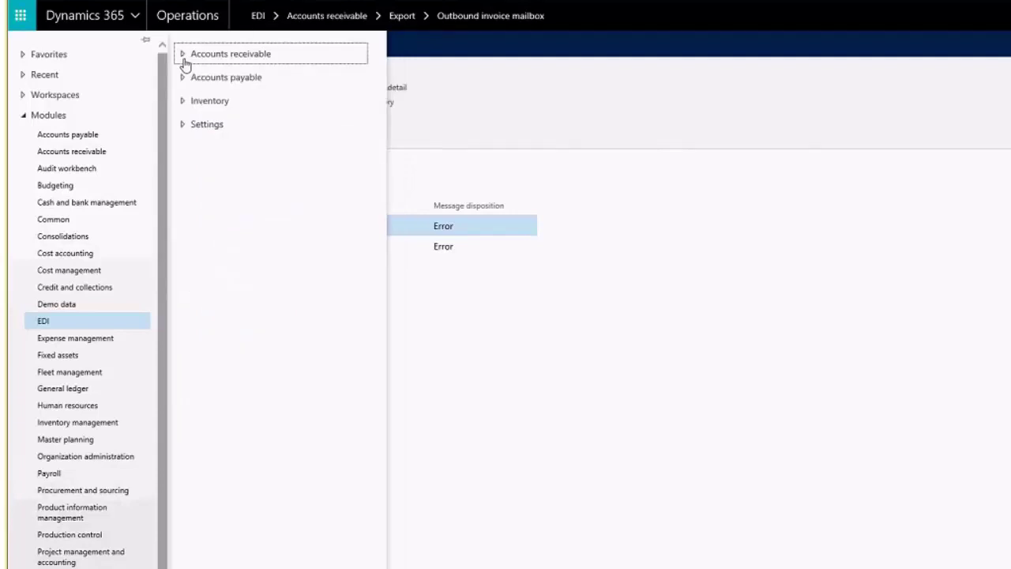